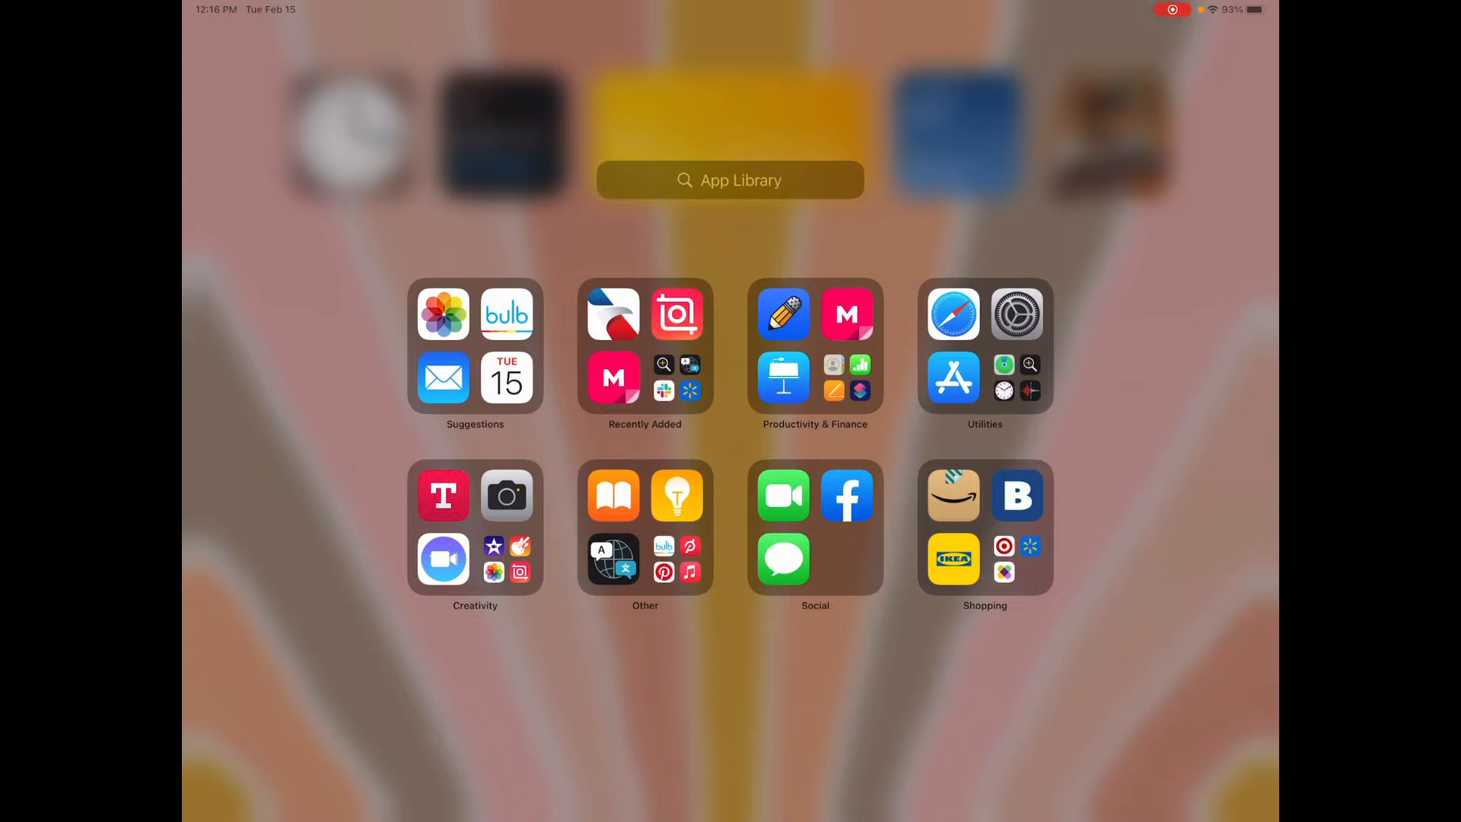
Launch Photos from the App Library so the 'bulb' album is showing.
key(Tab)
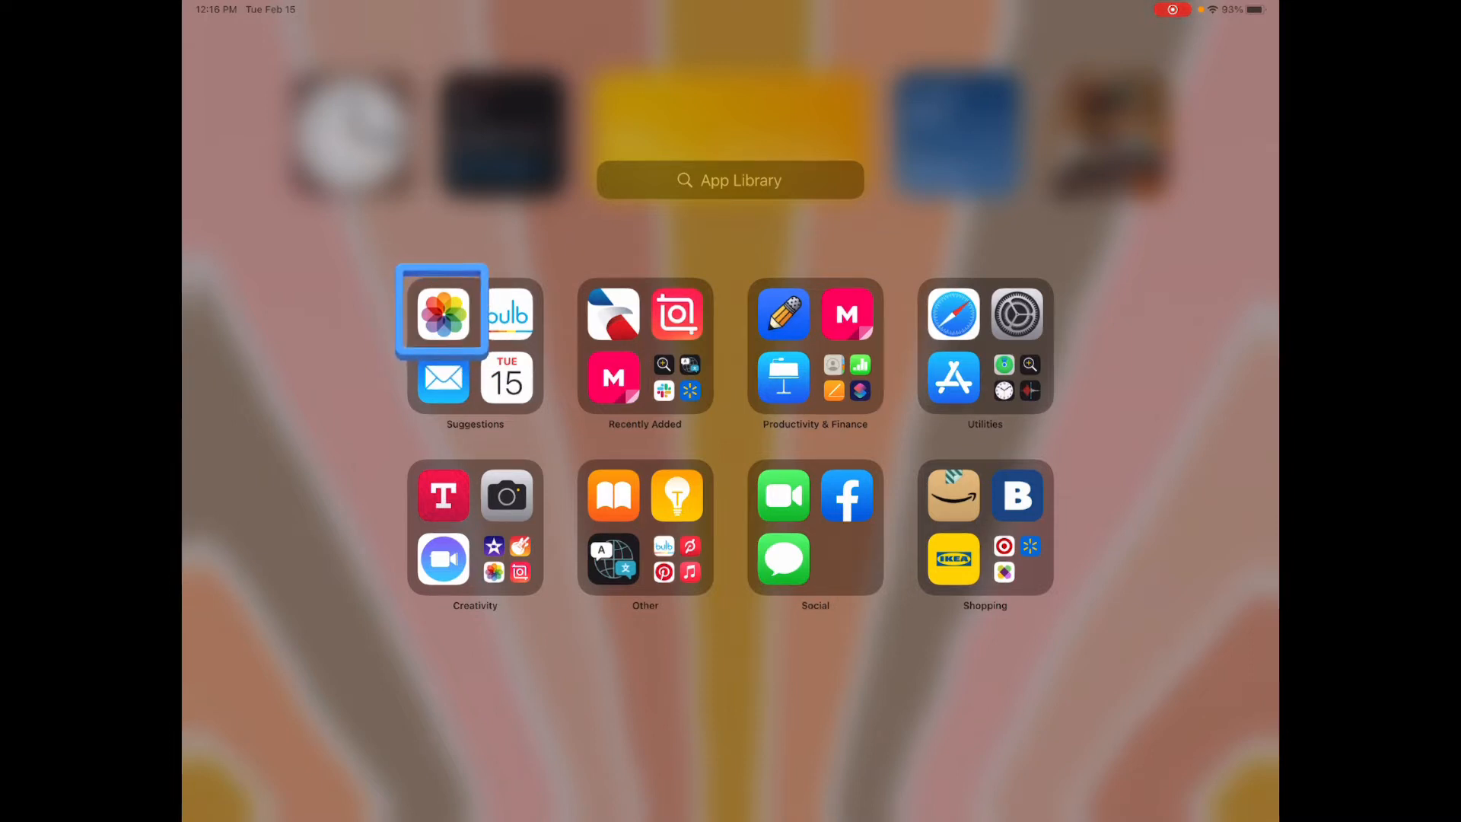
Select the bulb + iCEV graphic, the second screenshot and the colourful contour artwork (3 selected).
key(space)
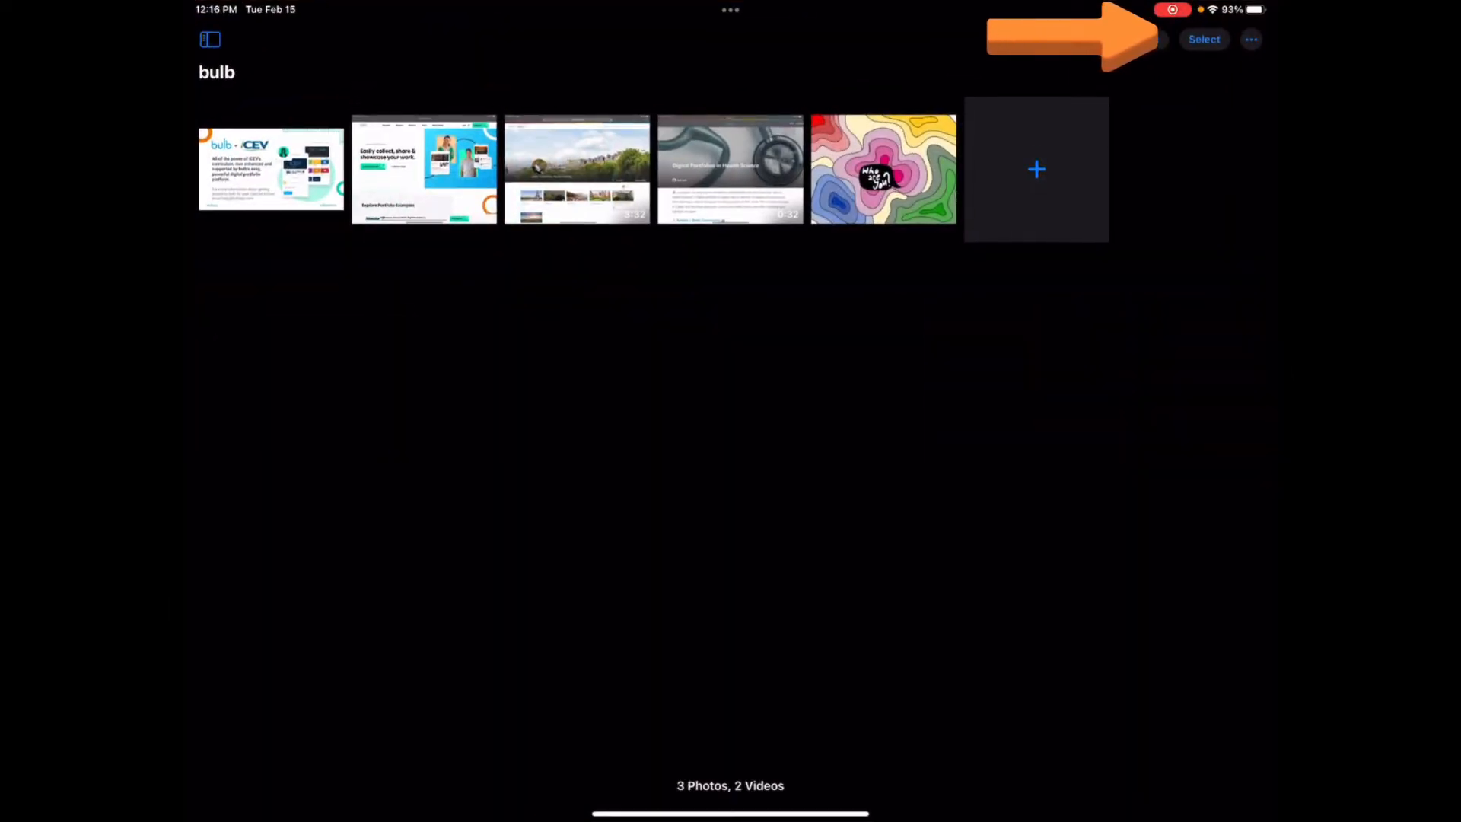
key(space)
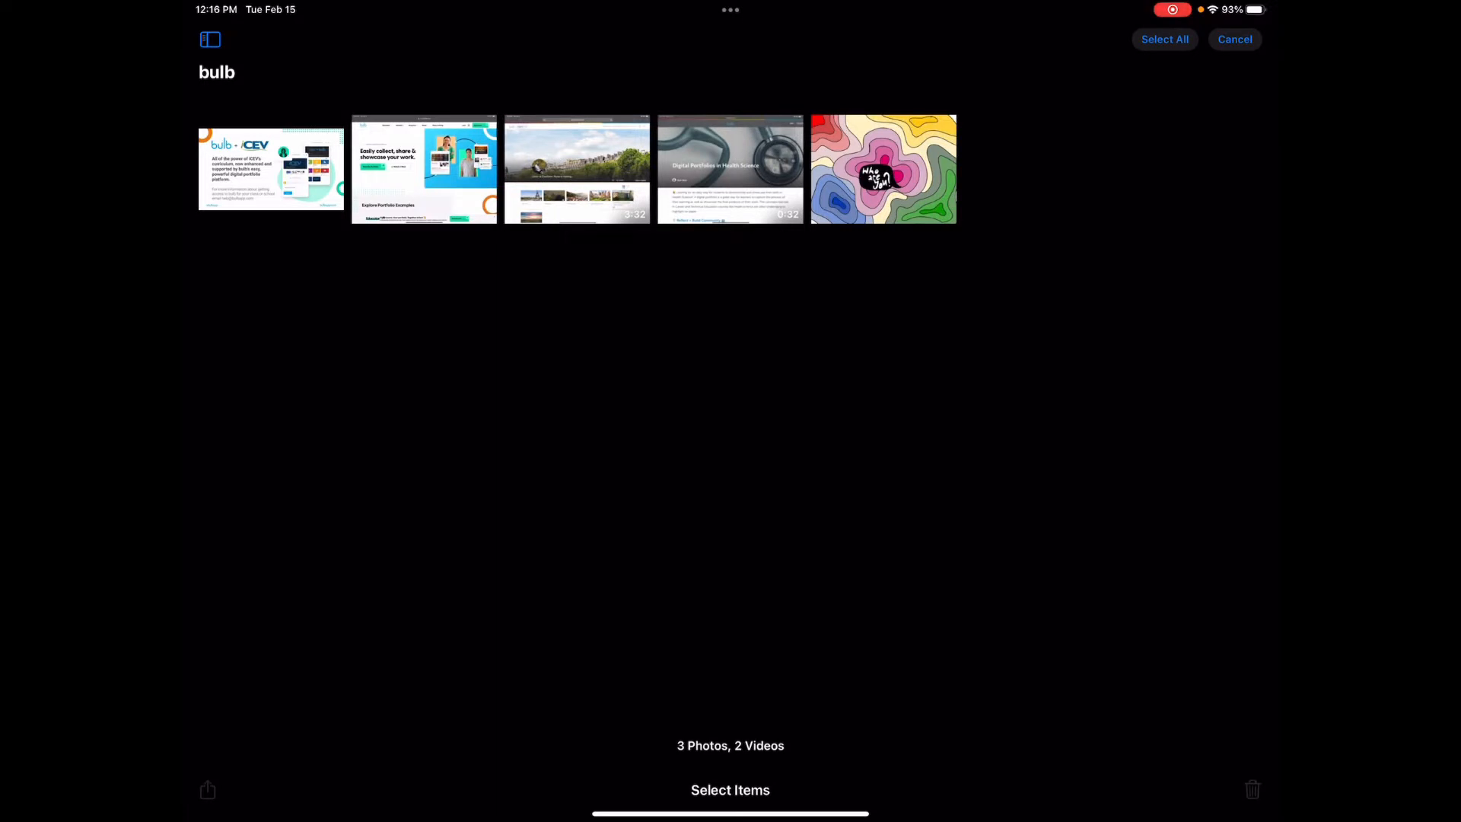
click(271, 168)
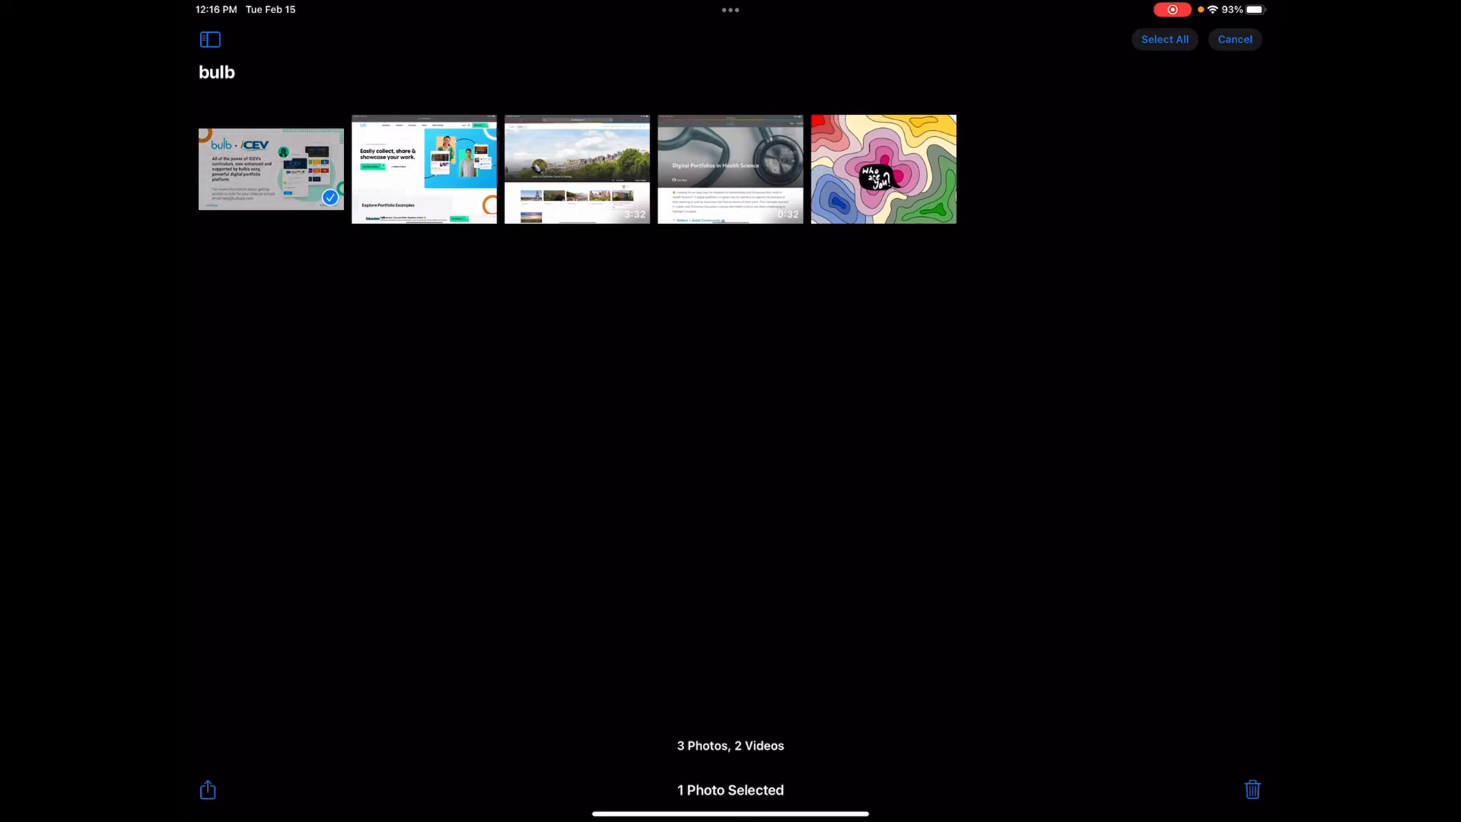
click(425, 169)
click(884, 170)
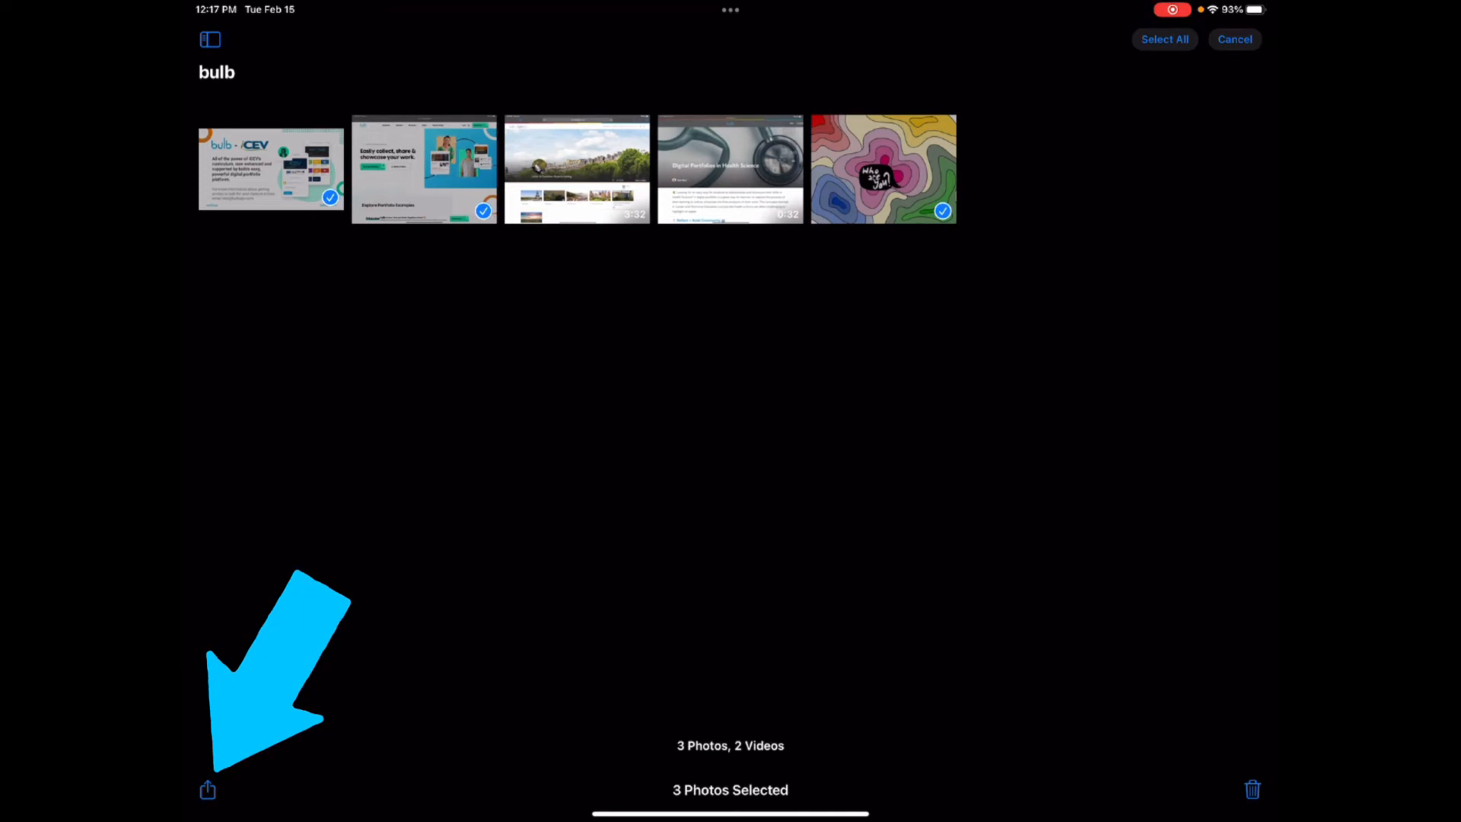
Share the three selected photos to the Bulb app via the share sheet.
click(208, 790)
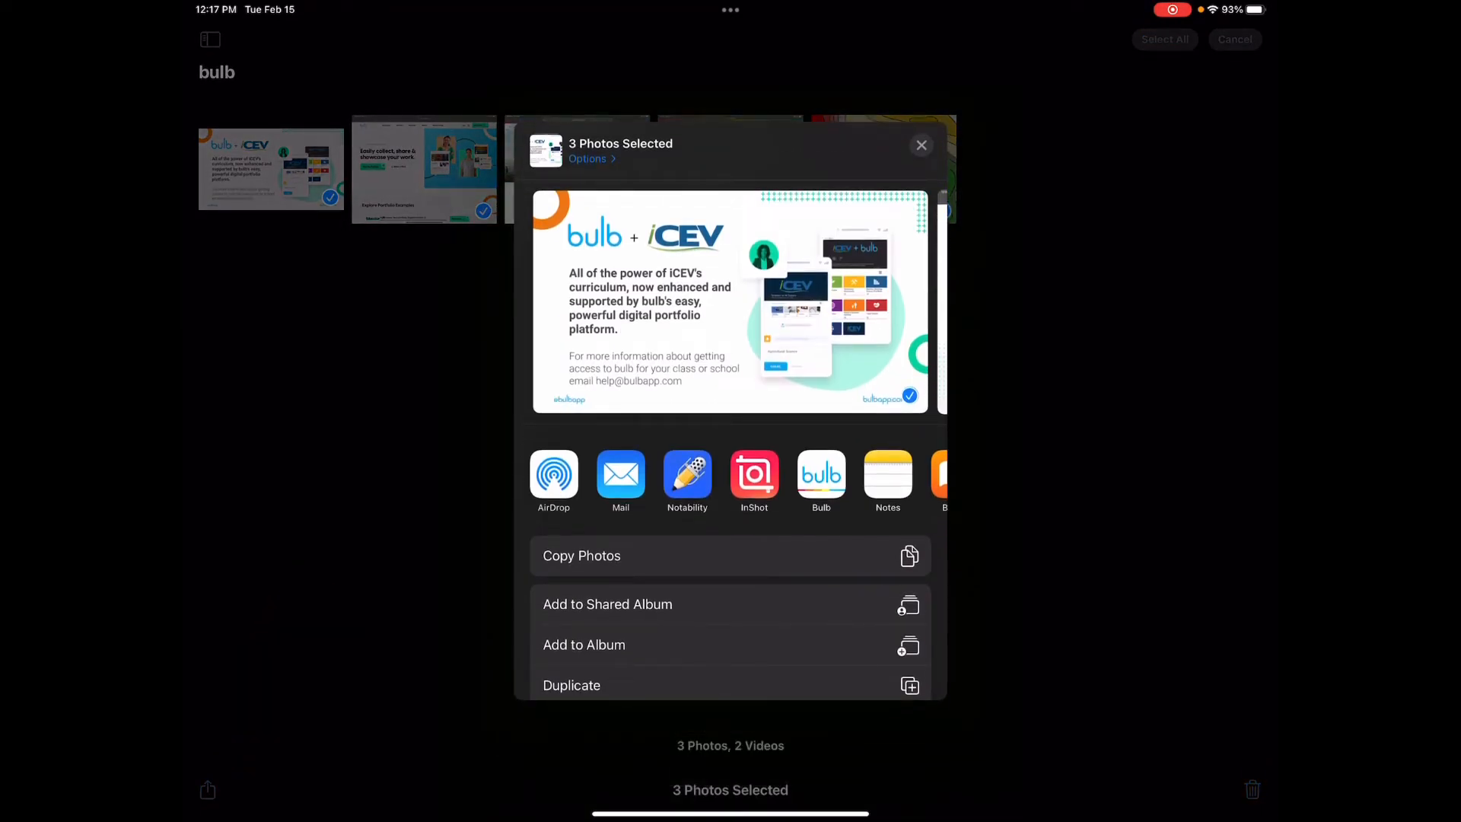
scroll(731, 479, right, 2)
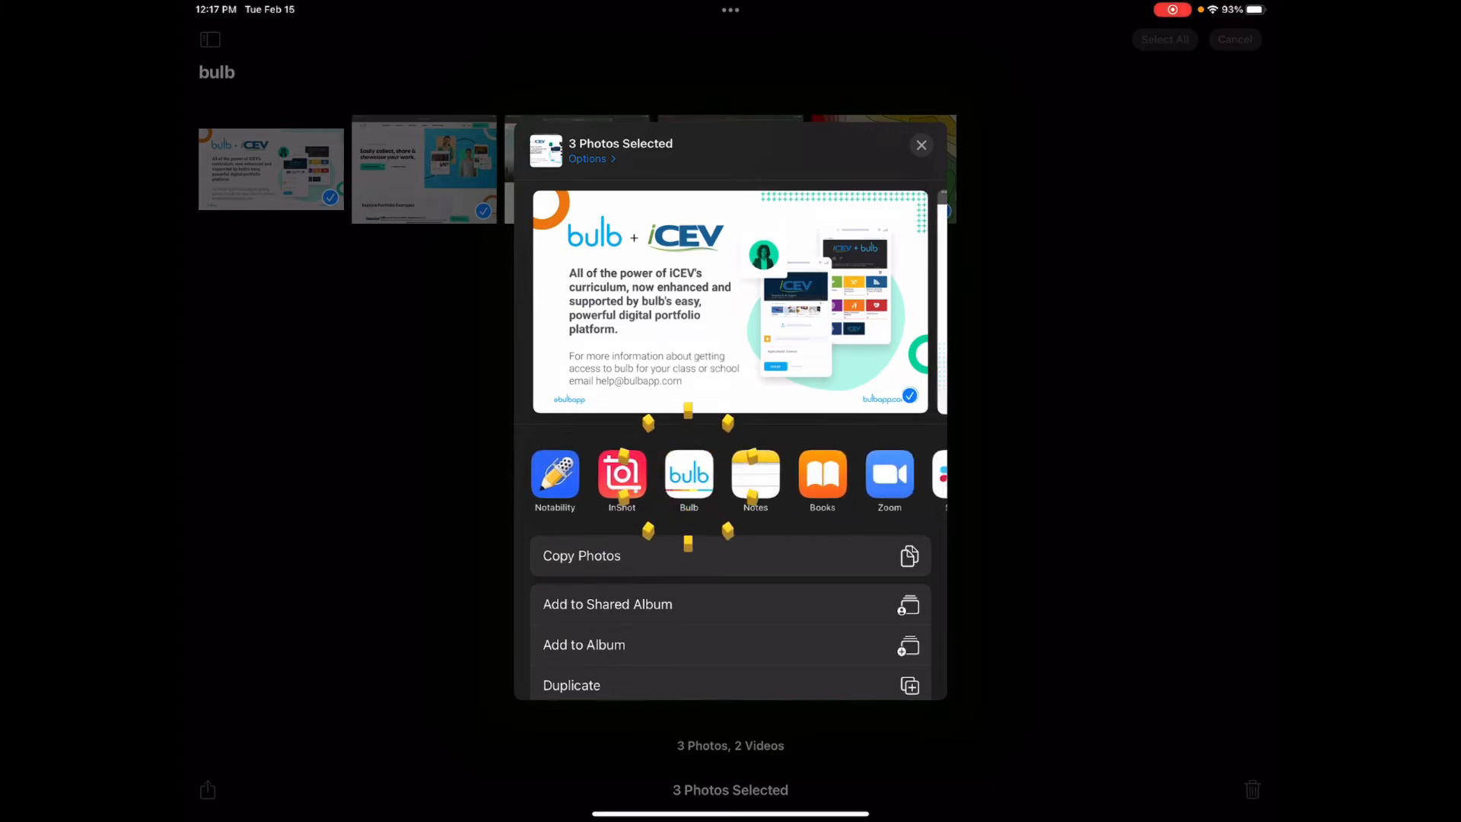
click(688, 474)
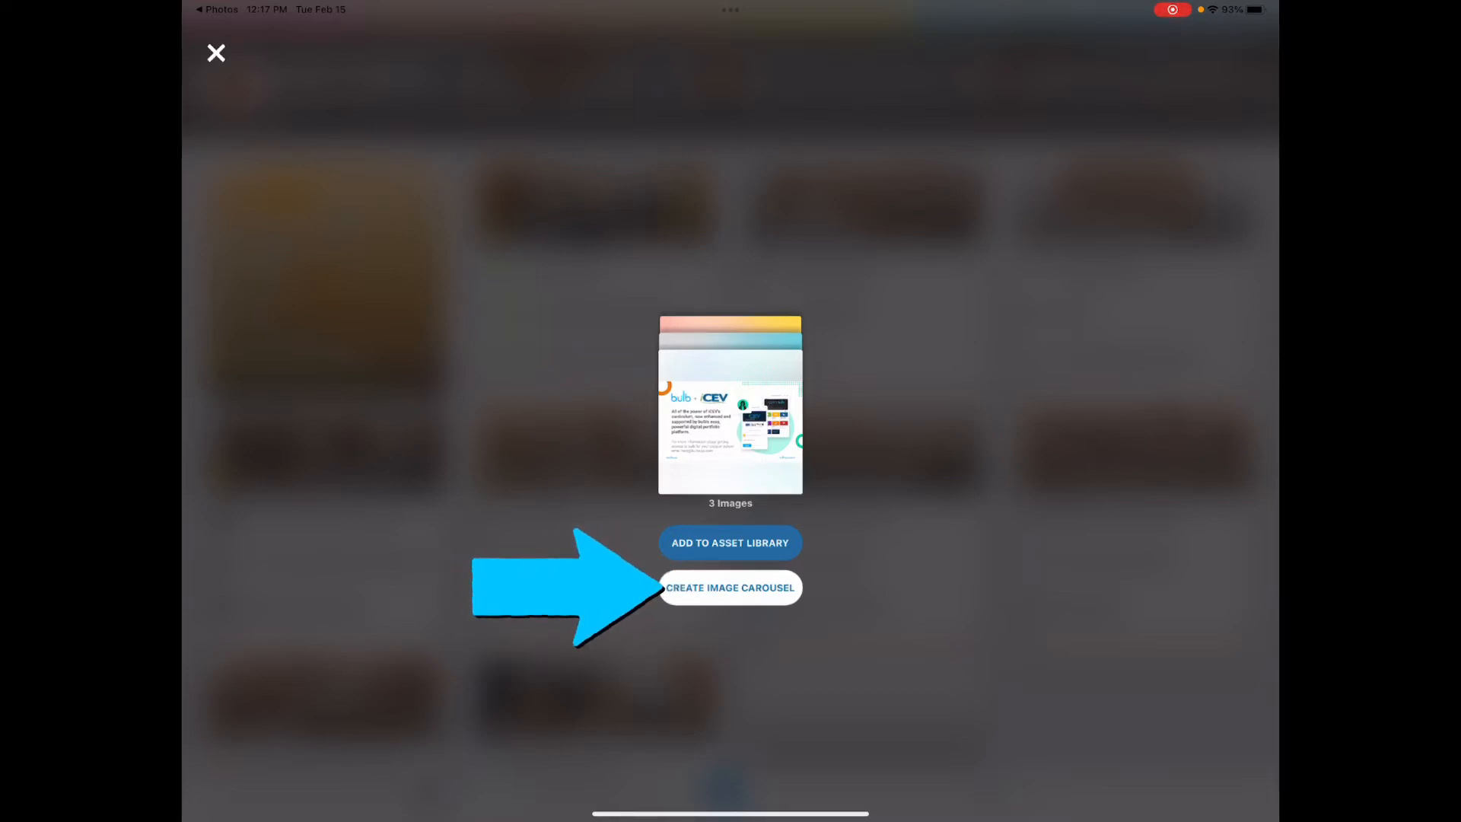
Create an image carousel from the three images and dismiss the Insert Carousel tip.
click(729, 587)
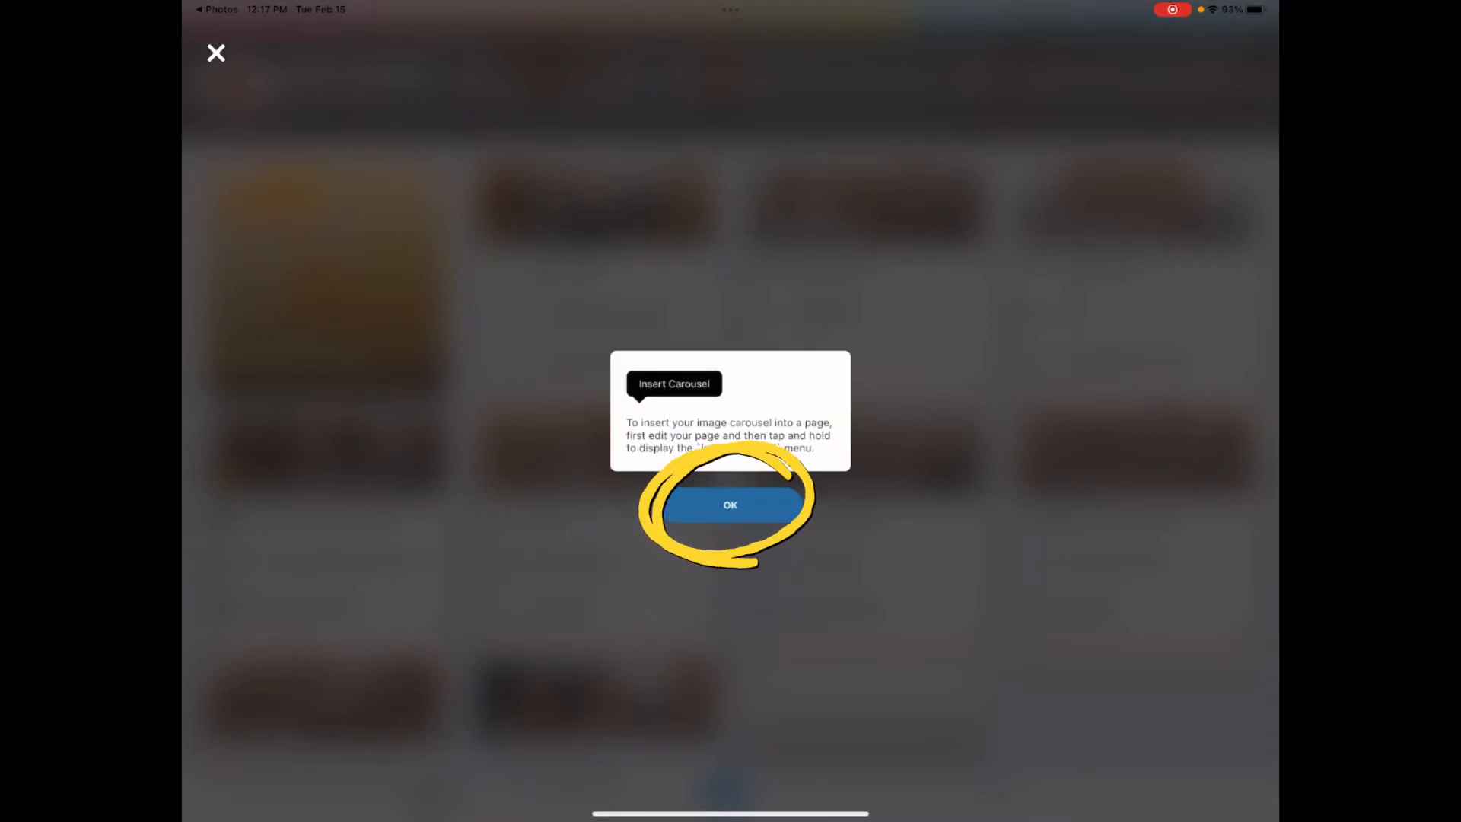
click(729, 504)
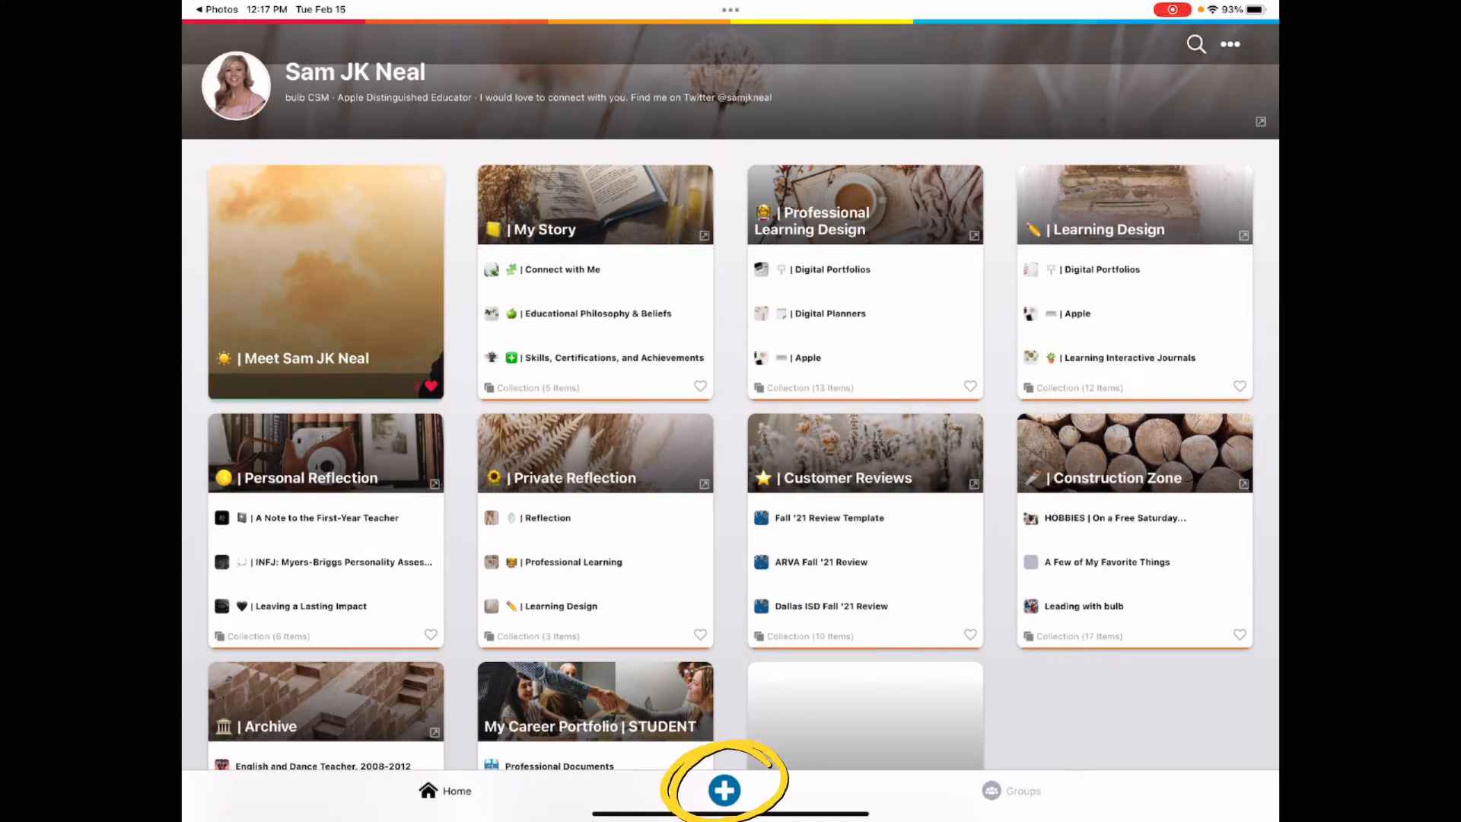
Create a blank 'New Page' from the bottom bar's + menu.
click(725, 790)
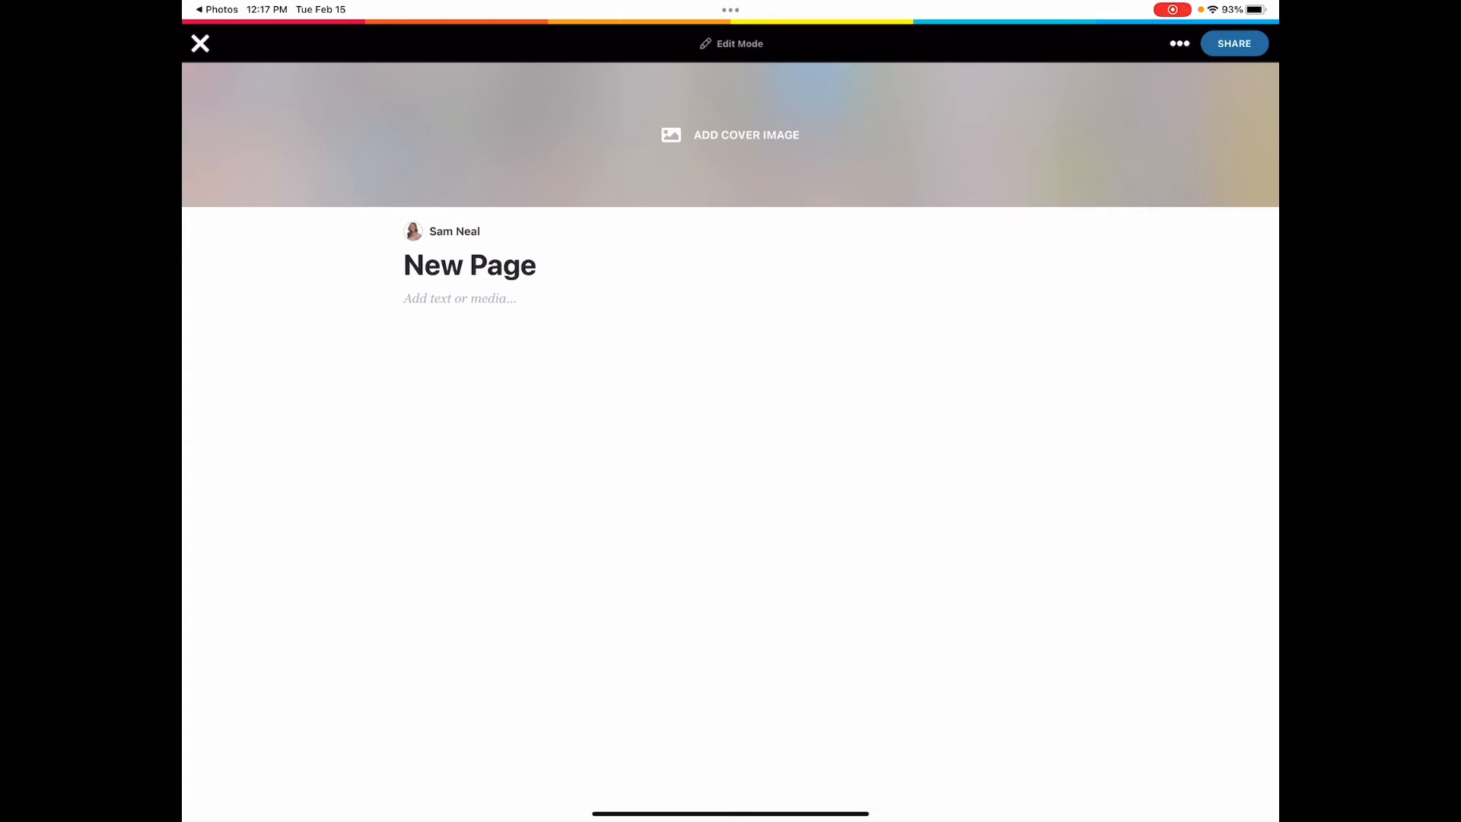
Insert the image carousel into the page's 'Add text or media' body field.
click(459, 297)
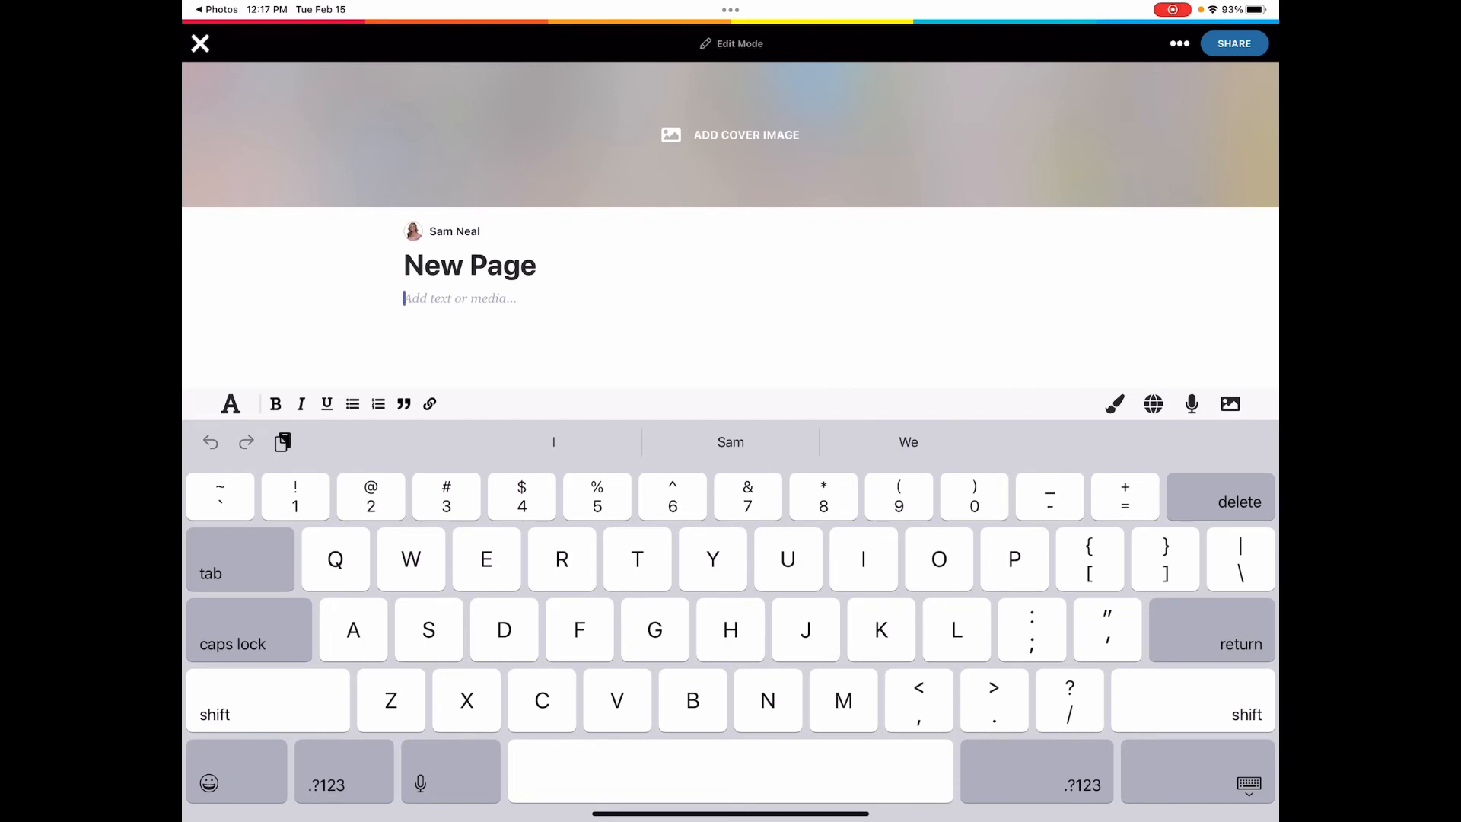
click(406, 297)
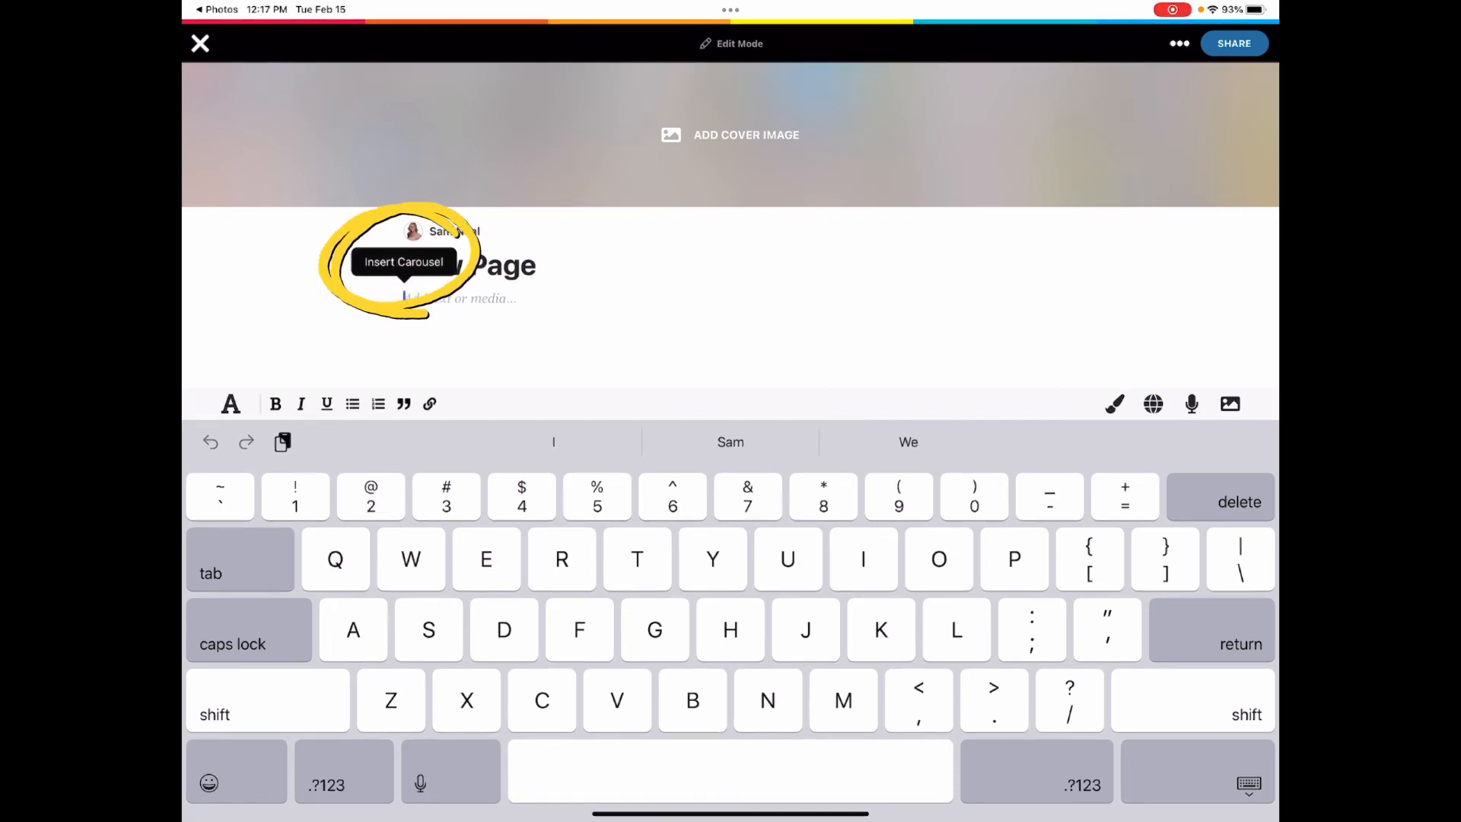
click(403, 261)
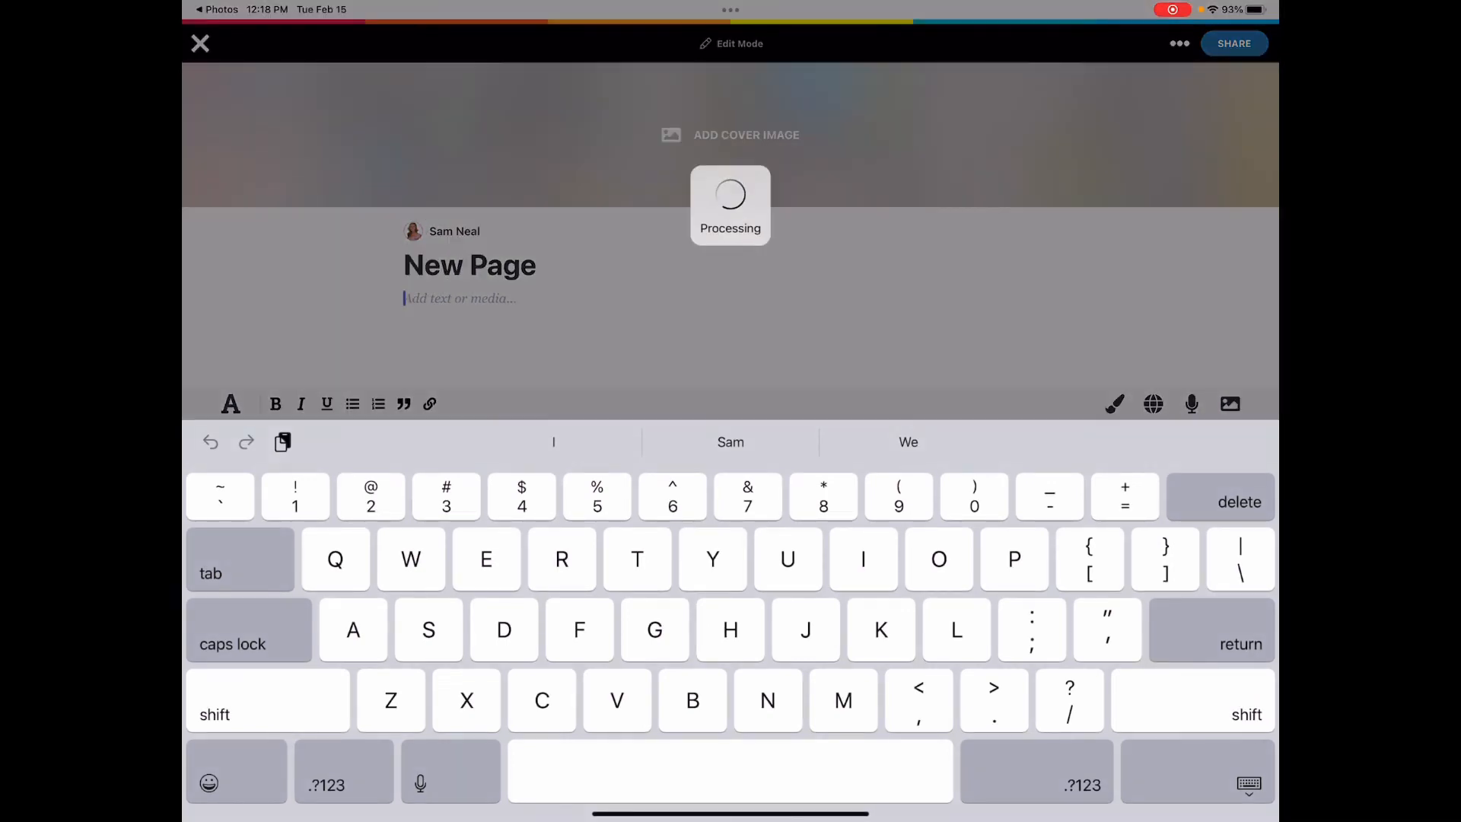